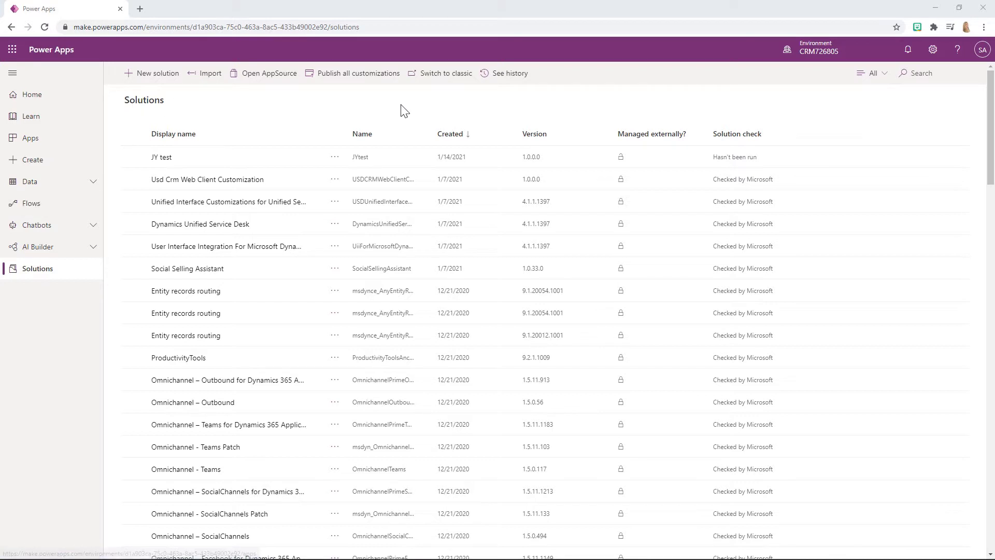
Switch to the classic solution list and open the Activity entity's definition in the JY test solution
{"action": "left_click", "coordinate": [445, 83]}
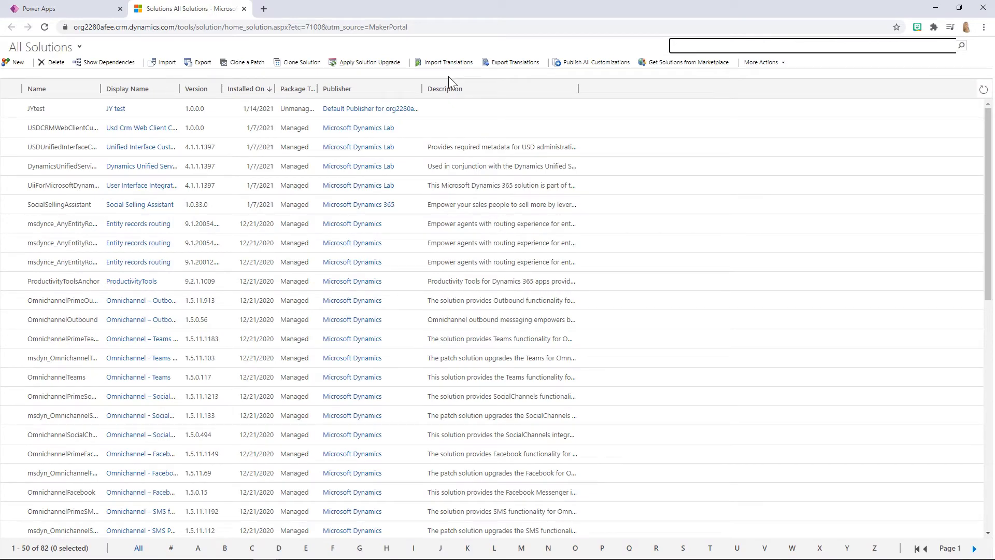
{"action": "double_click", "coordinate": [164, 105]}
{"action": "left_click_drag", "start_coordinate": [536, 31], "coordinate": [204, 89]}
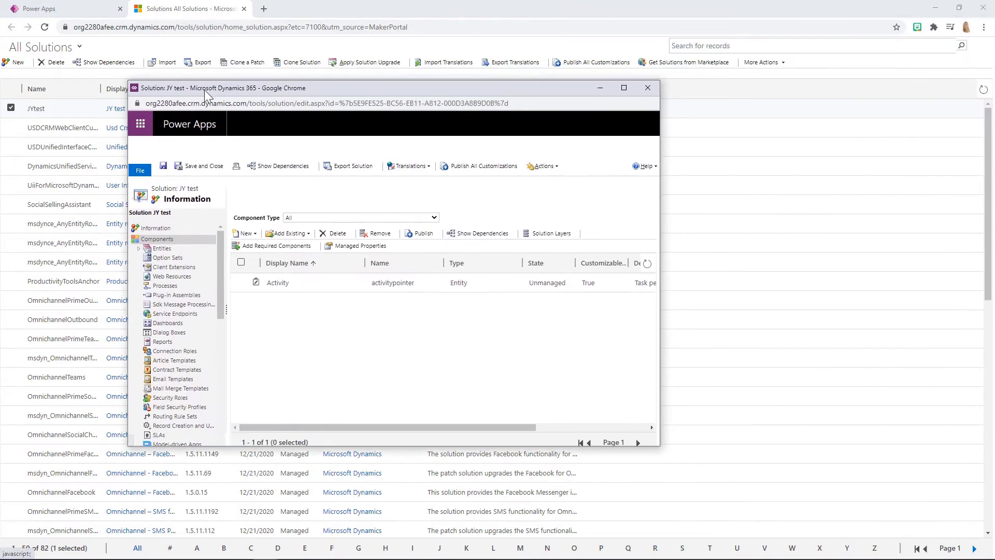
{"action": "left_click", "coordinate": [145, 248]}
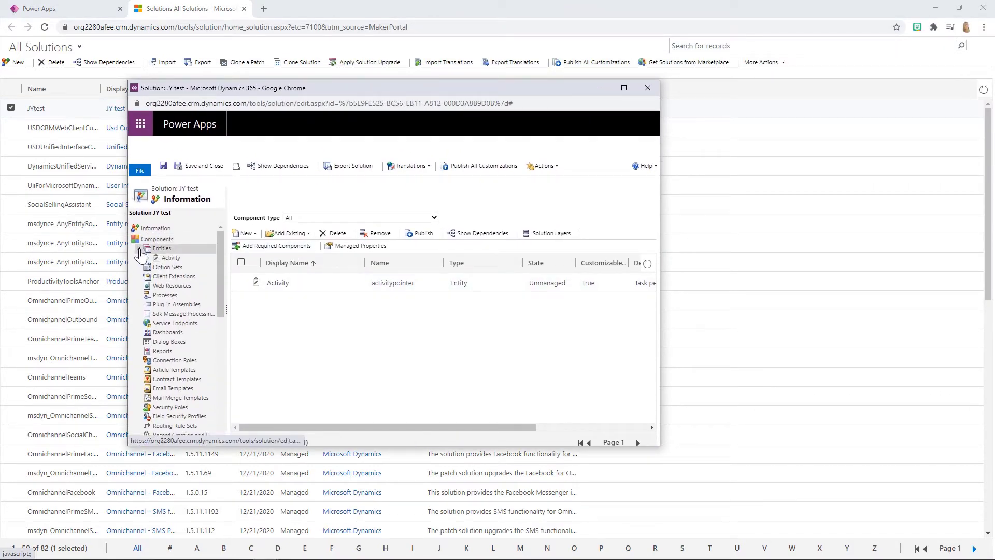
{"action": "left_click", "coordinate": [171, 258]}
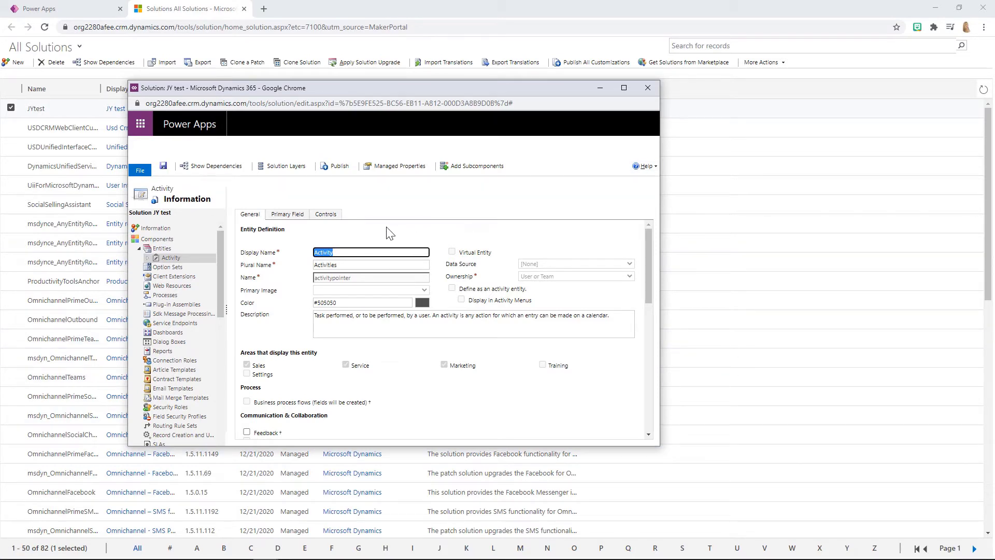
Add Calendar Control V2 to the Activity entity's controls and make it the active control for Web
{"action": "left_click", "coordinate": [327, 215]}
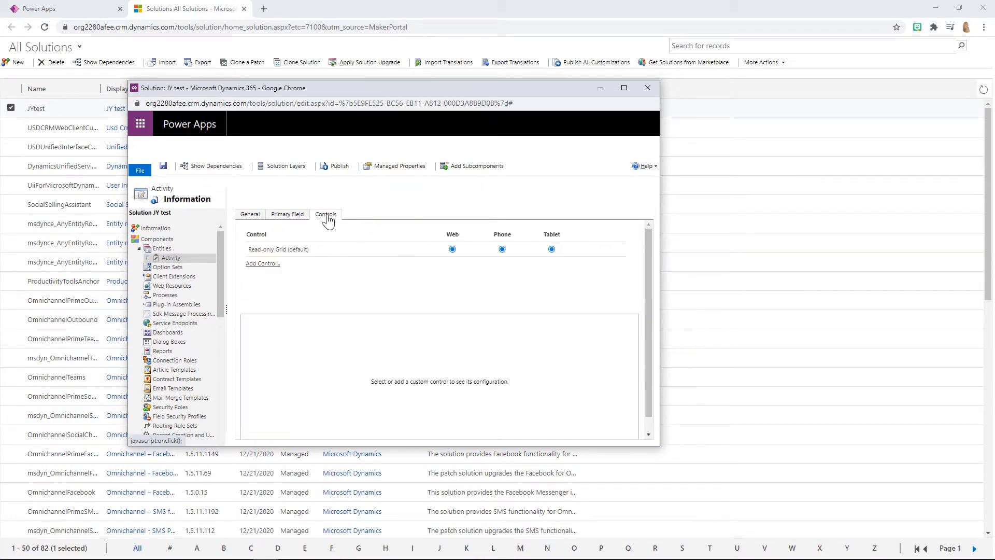
{"action": "left_click", "coordinate": [268, 266]}
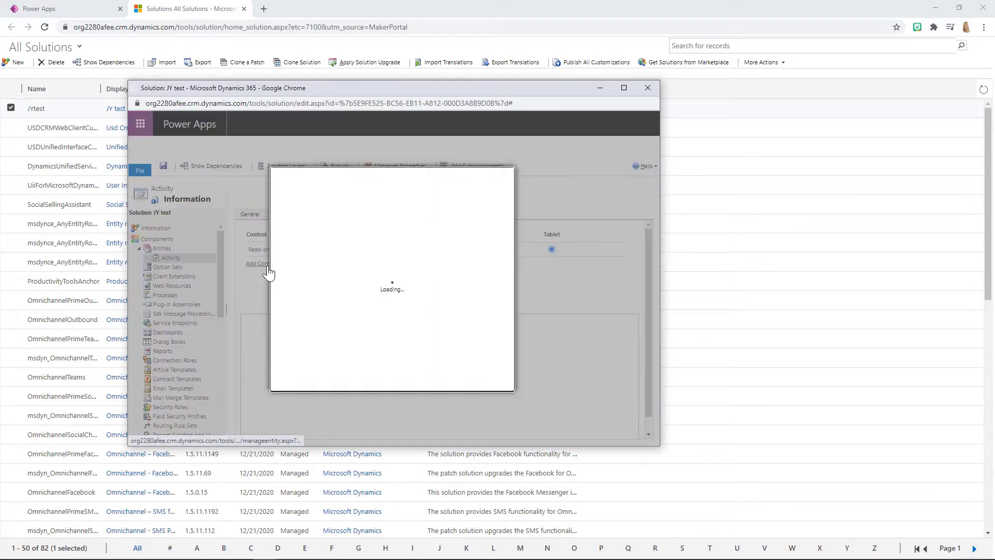
{"action": "left_click", "coordinate": [339, 265]}
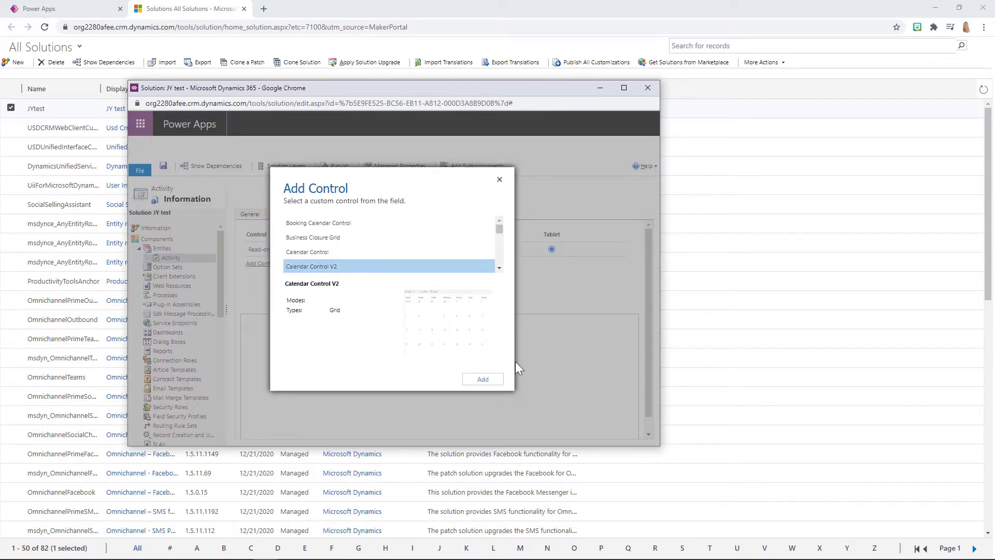
{"action": "left_click", "coordinate": [489, 379]}
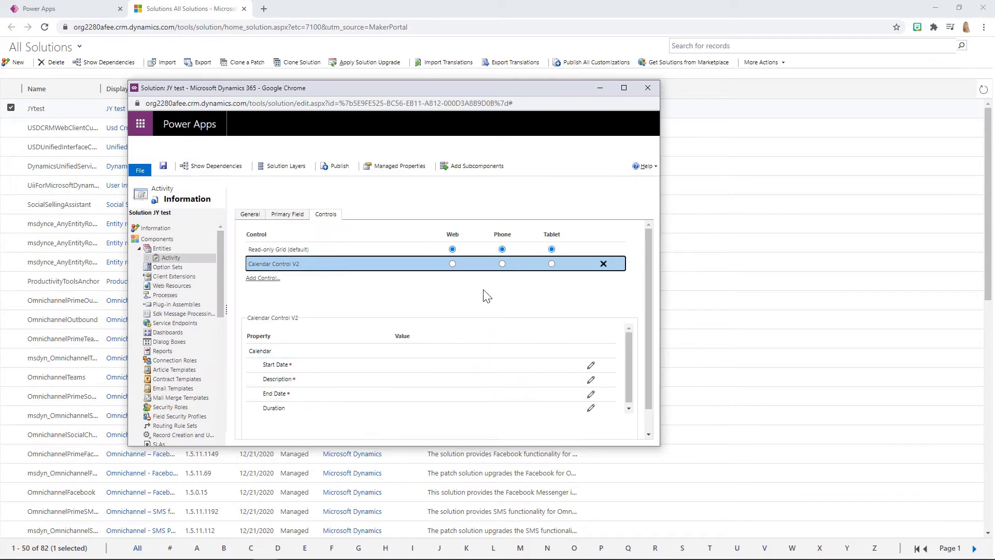
{"action": "left_click", "coordinate": [451, 263]}
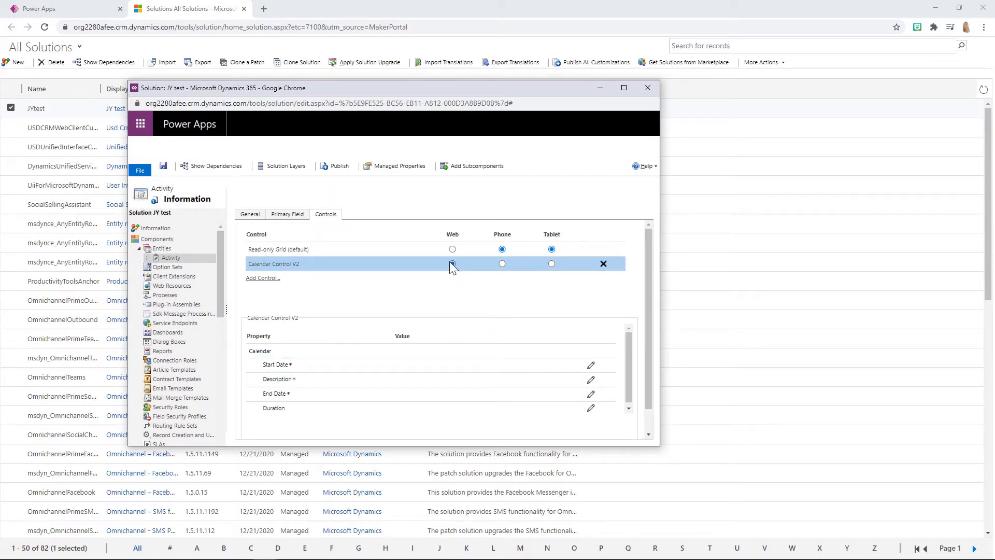
Bind the calendar control's Start Date property to scheduledstart and its Description property to subject
{"action": "left_click", "coordinate": [590, 366]}
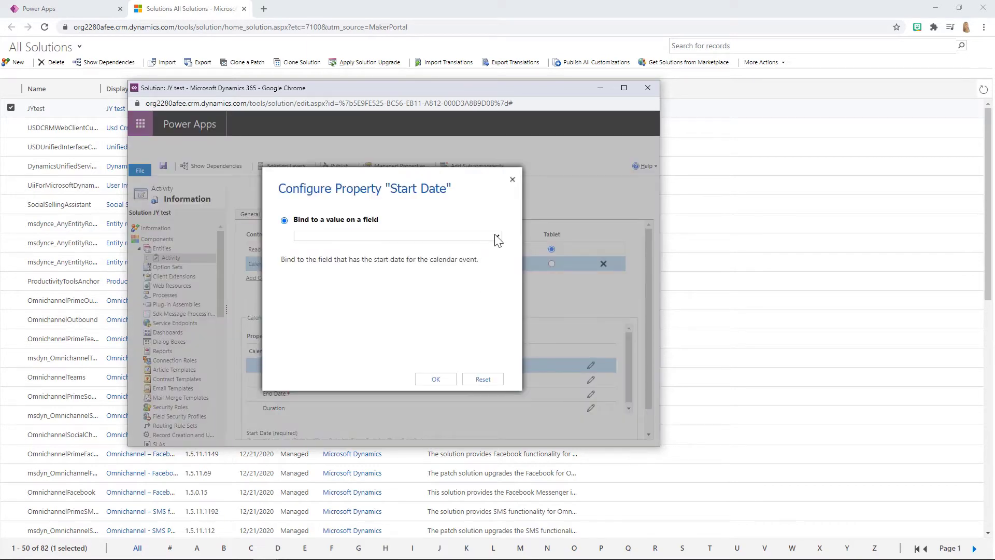
{"action": "left_click", "coordinate": [497, 237]}
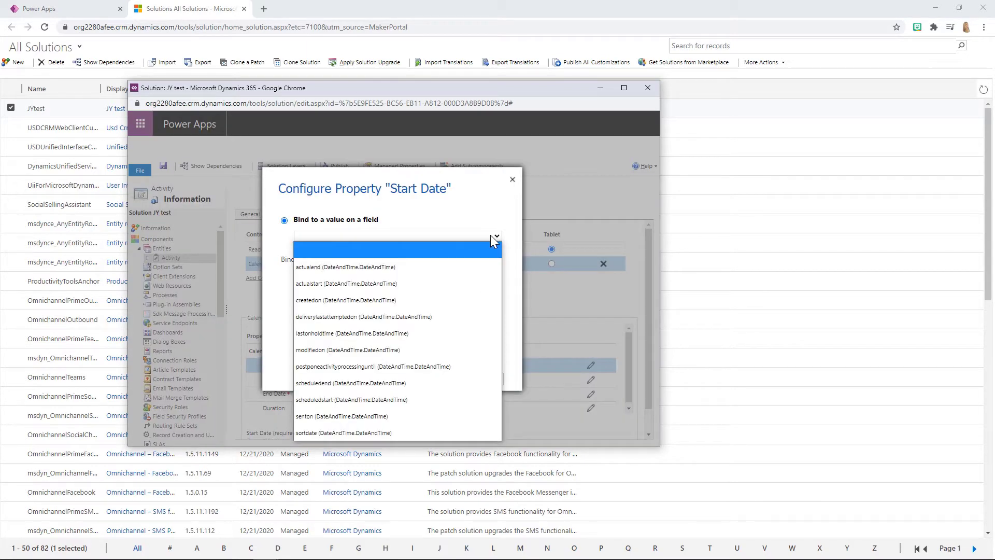
{"action": "left_click", "coordinate": [436, 400]}
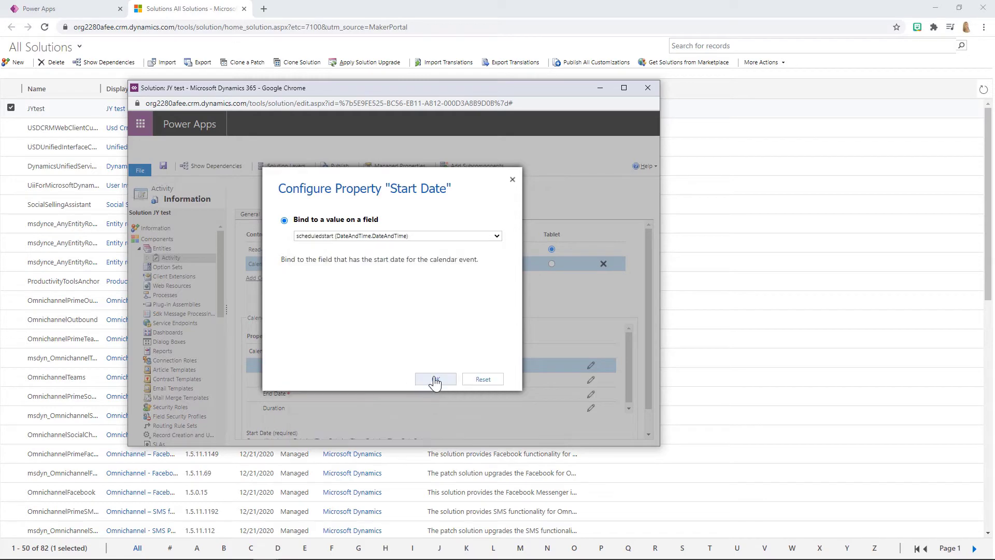
{"action": "left_click", "coordinate": [435, 378]}
{"action": "left_click", "coordinate": [591, 380]}
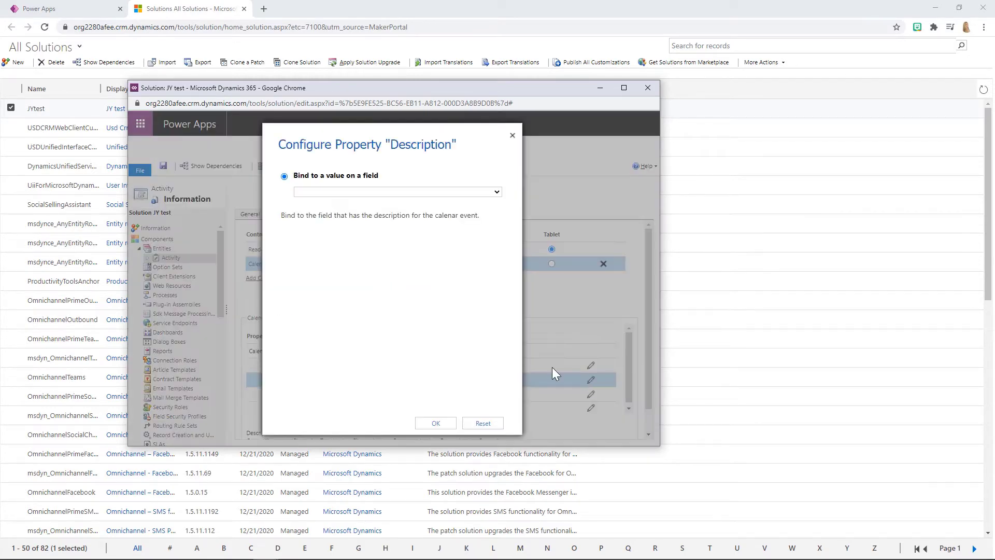
{"action": "left_click", "coordinate": [388, 192]}
{"action": "left_click", "coordinate": [374, 495]}
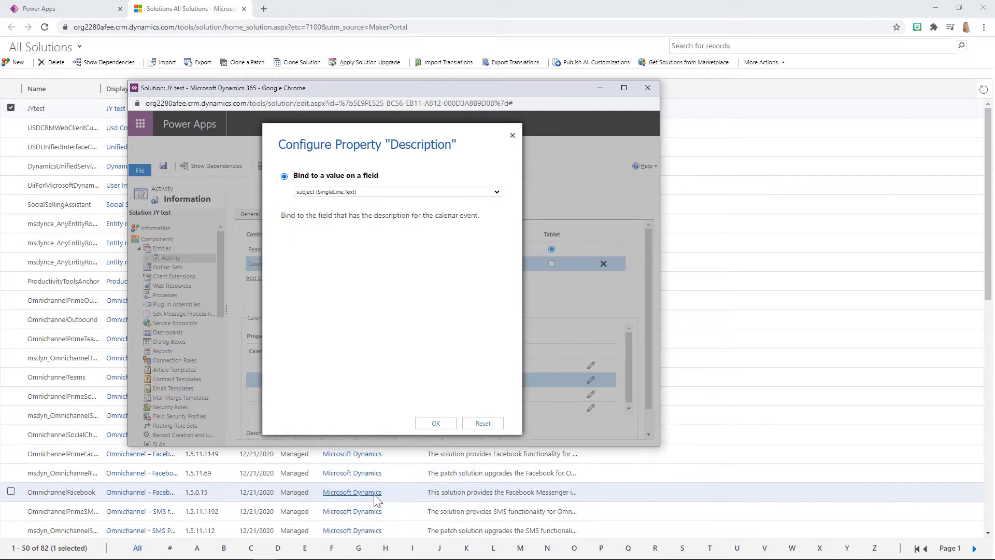
{"action": "left_click", "coordinate": [435, 423]}
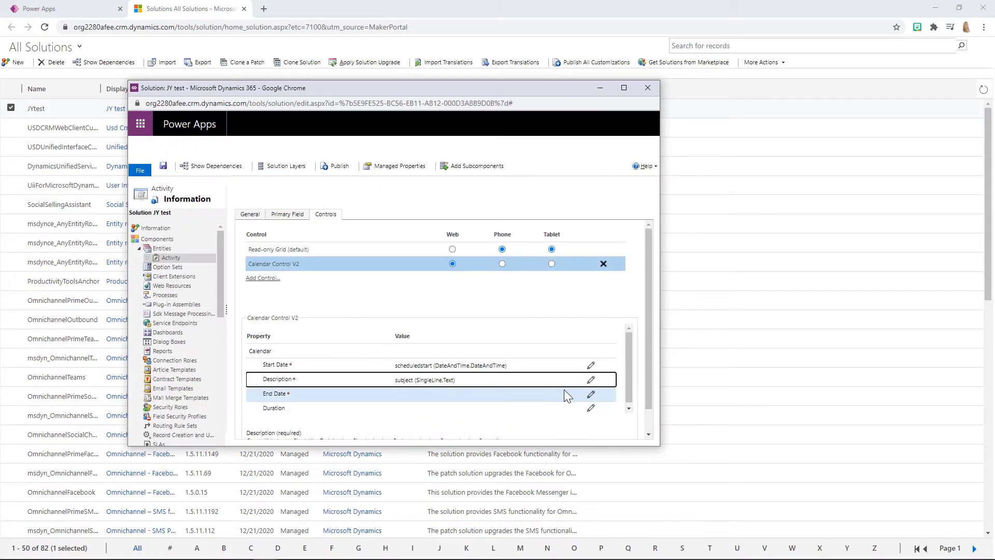
Bind the calendar control's End Date property to the scheduledend field
{"action": "left_click", "coordinate": [591, 393]}
{"action": "left_click", "coordinate": [383, 238]}
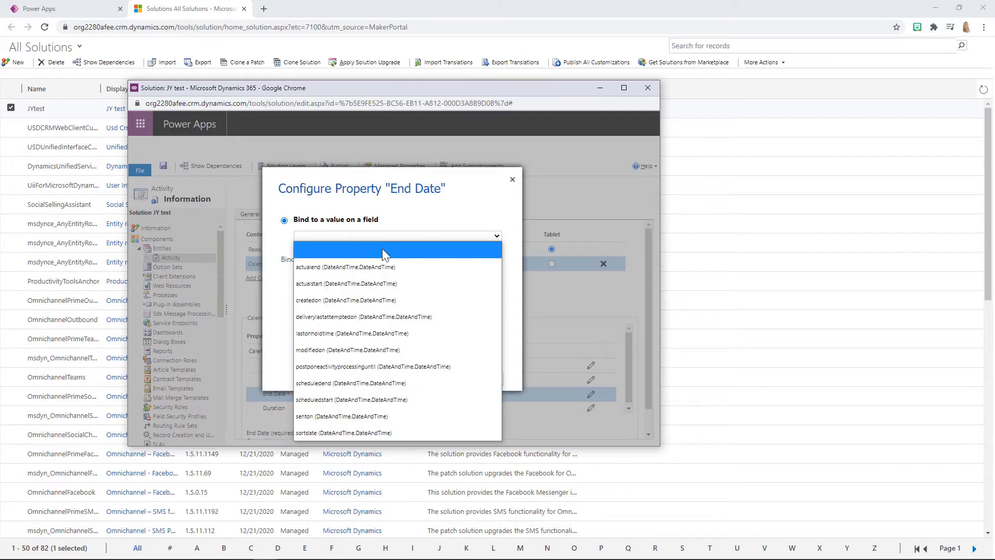
{"action": "left_click", "coordinate": [383, 383]}
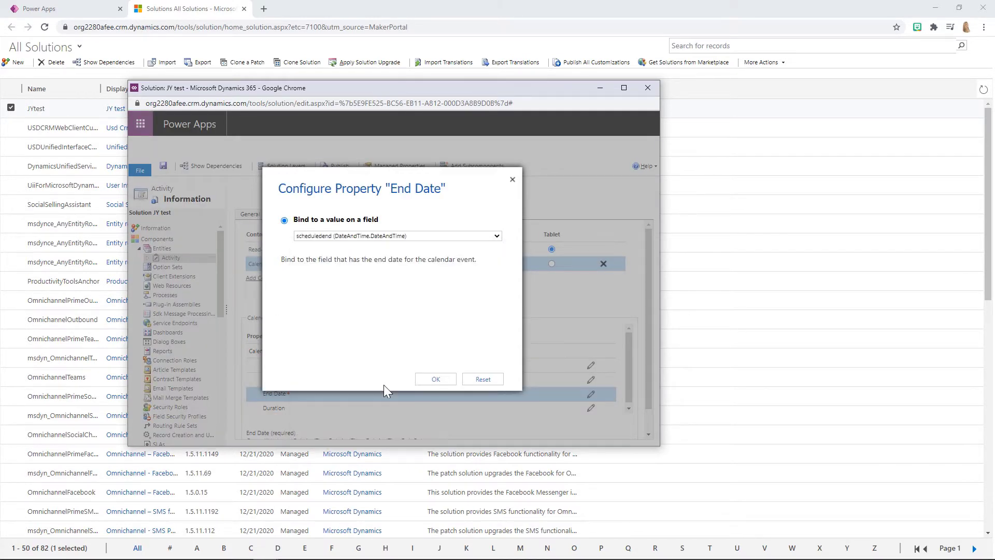
{"action": "left_click", "coordinate": [431, 380]}
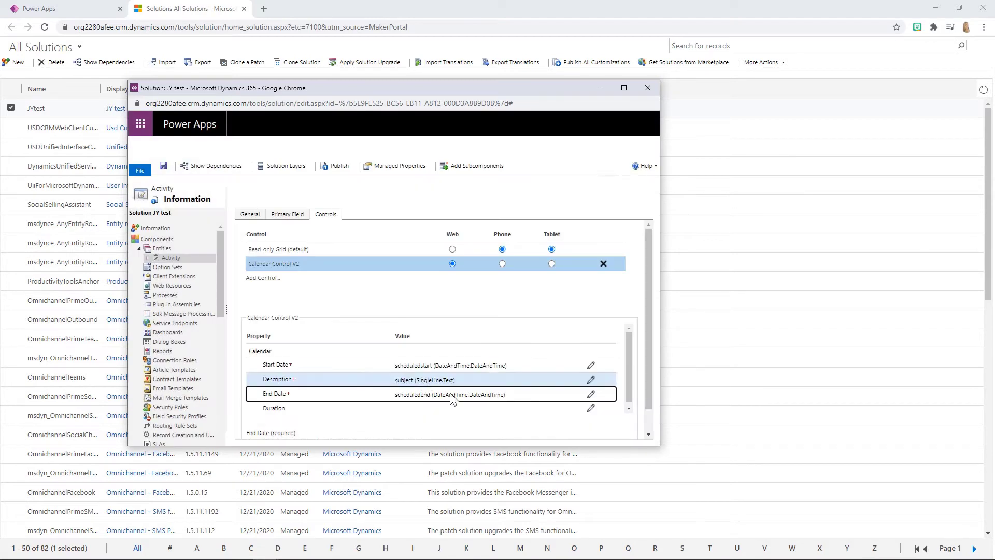
Bind the calendar control's Duration property to scheduleddurationminutes and save the Activity entity
{"action": "left_click", "coordinate": [590, 409]}
{"action": "left_click", "coordinate": [394, 236]}
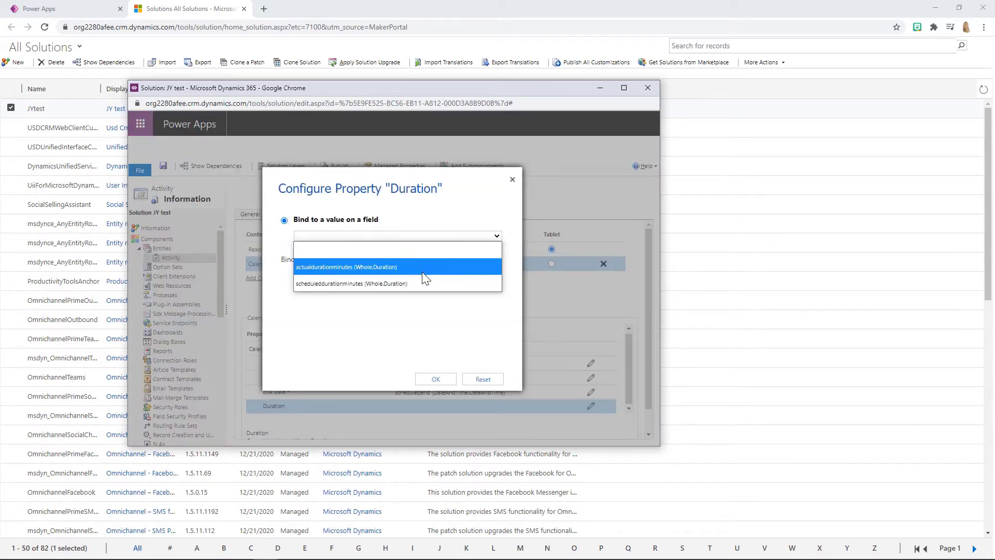
{"action": "left_click", "coordinate": [422, 283]}
{"action": "left_click", "coordinate": [436, 379]}
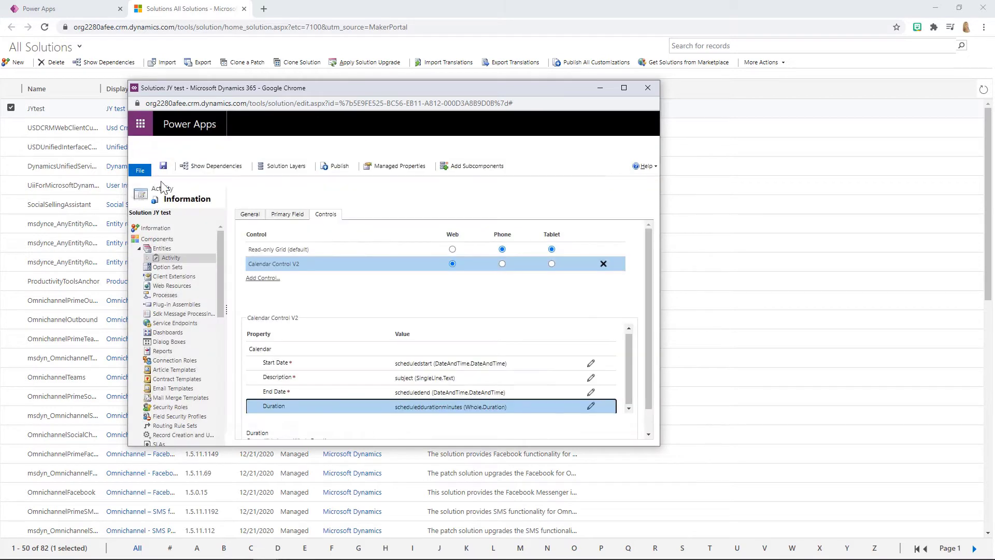
{"action": "left_click", "coordinate": [163, 168]}
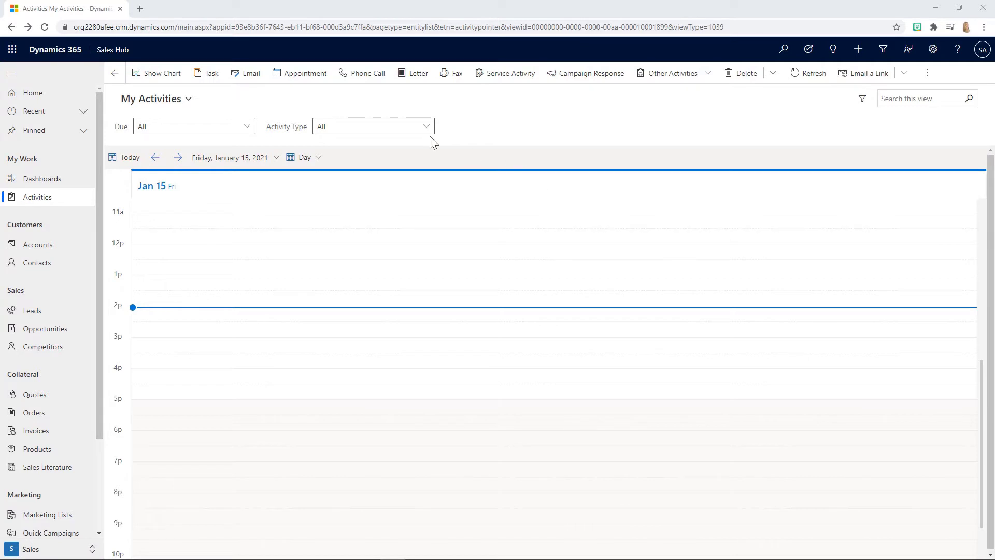
Switch the activities list to the last All My Activities view in the Activity group and display its calendar by week
{"action": "left_click", "coordinate": [174, 110]}
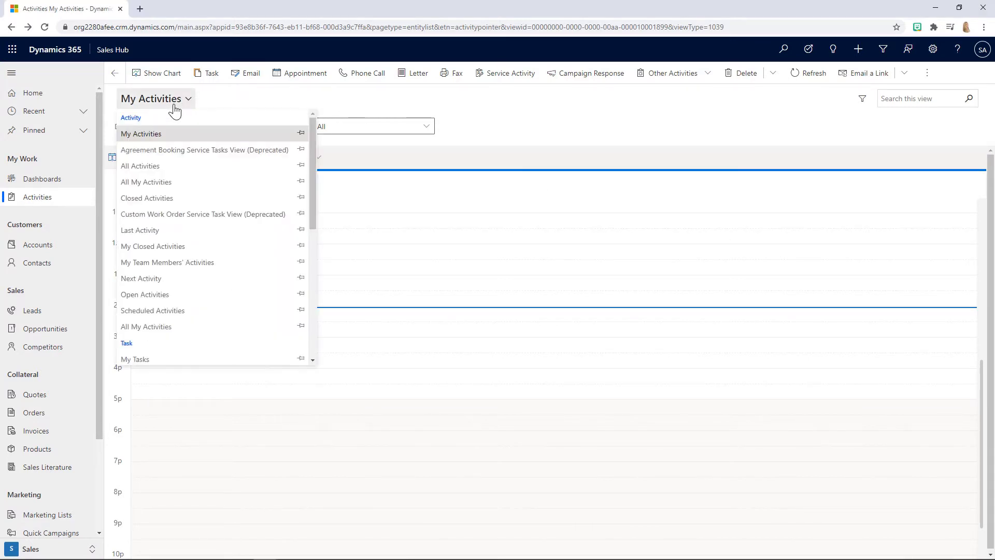
{"action": "left_click", "coordinate": [146, 330]}
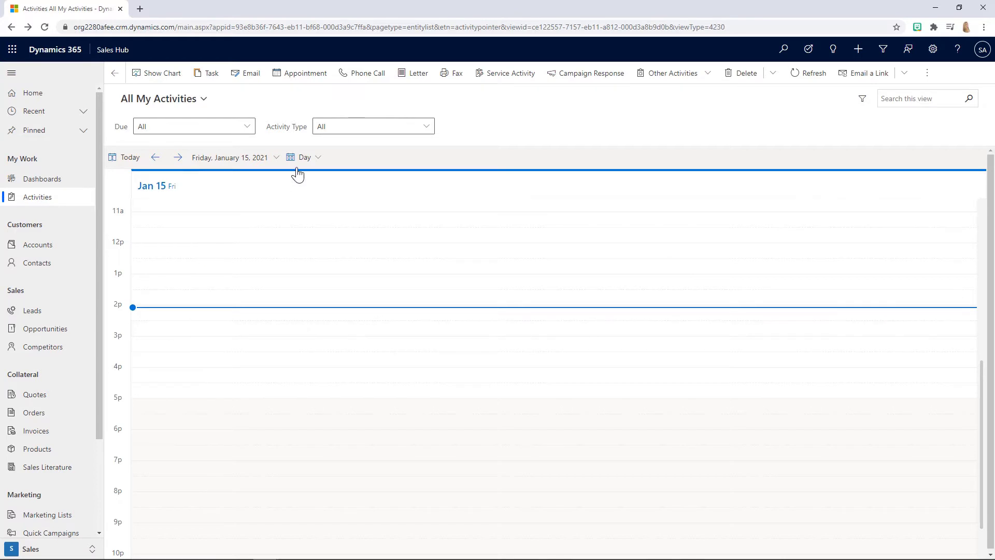
{"action": "left_click", "coordinate": [314, 161]}
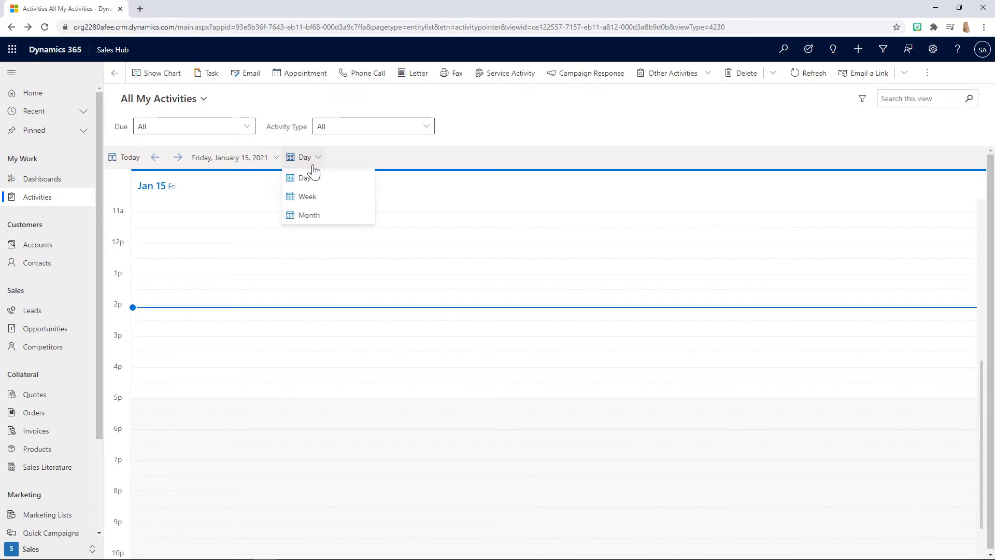
{"action": "left_click", "coordinate": [306, 197]}
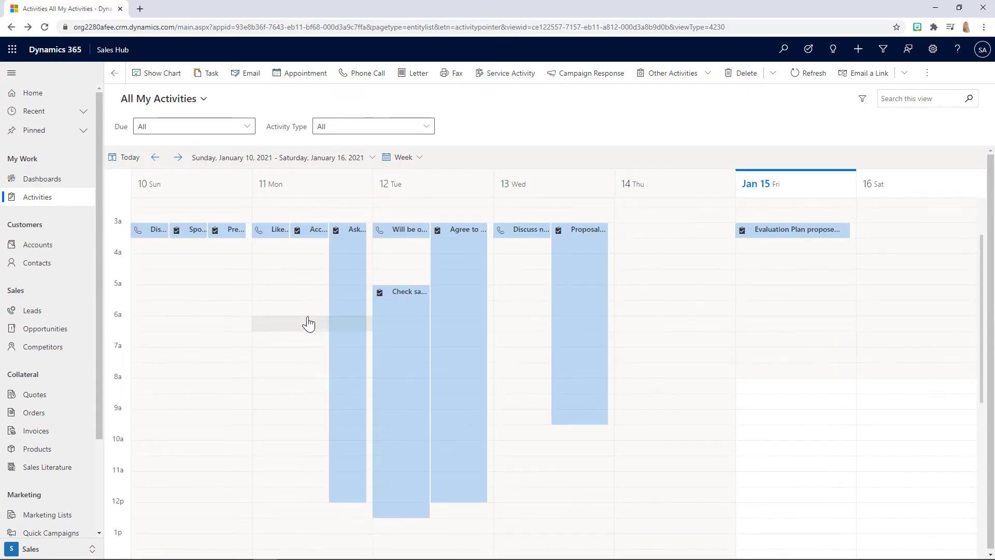
Display the activities calendar by month, and return it to the week layout
{"action": "left_click", "coordinate": [417, 159]}
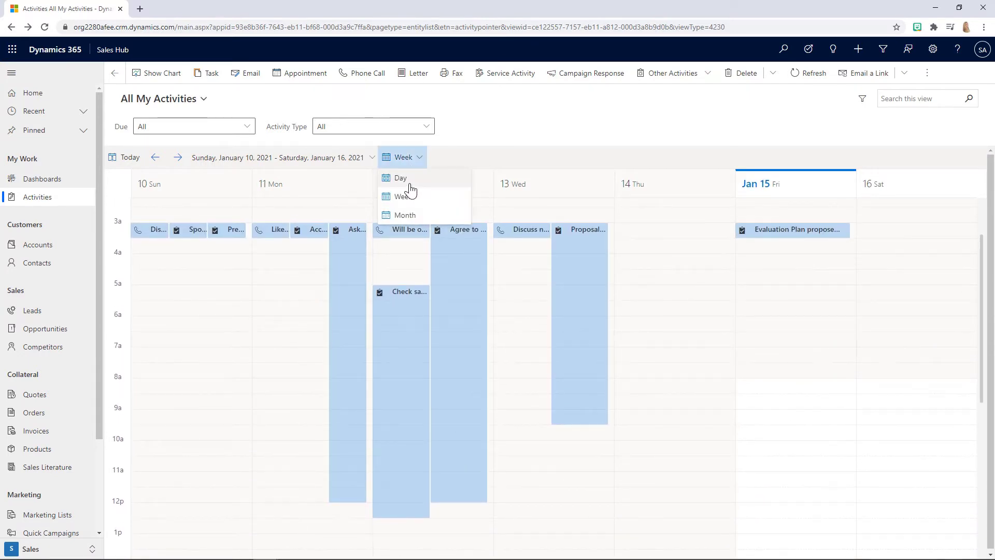
{"action": "left_click", "coordinate": [405, 216]}
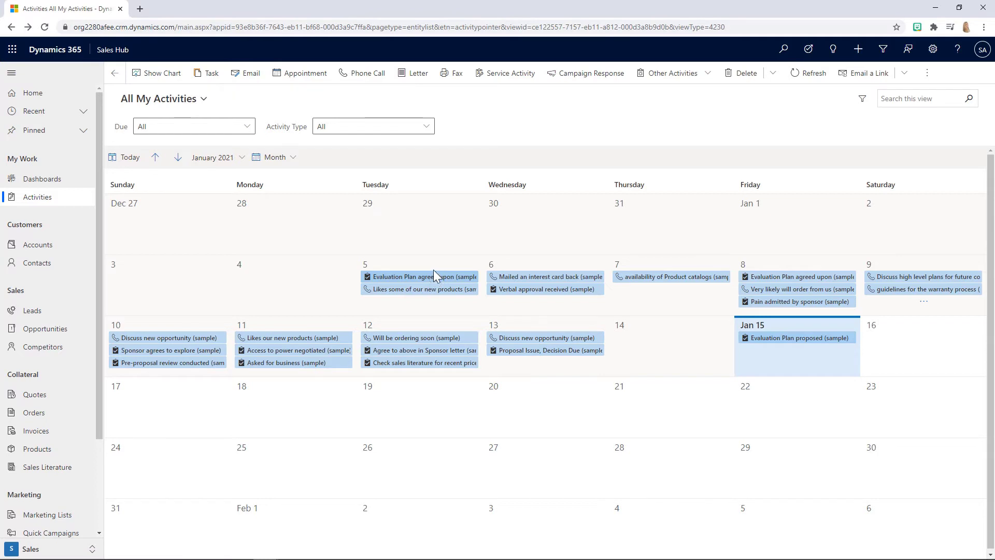
{"action": "left_click", "coordinate": [272, 166]}
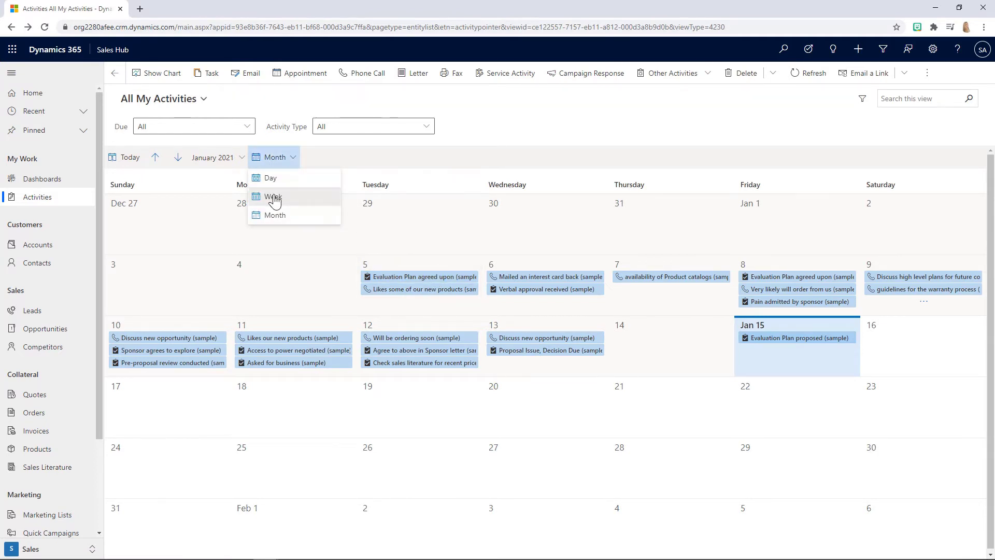
{"action": "left_click", "coordinate": [272, 196]}
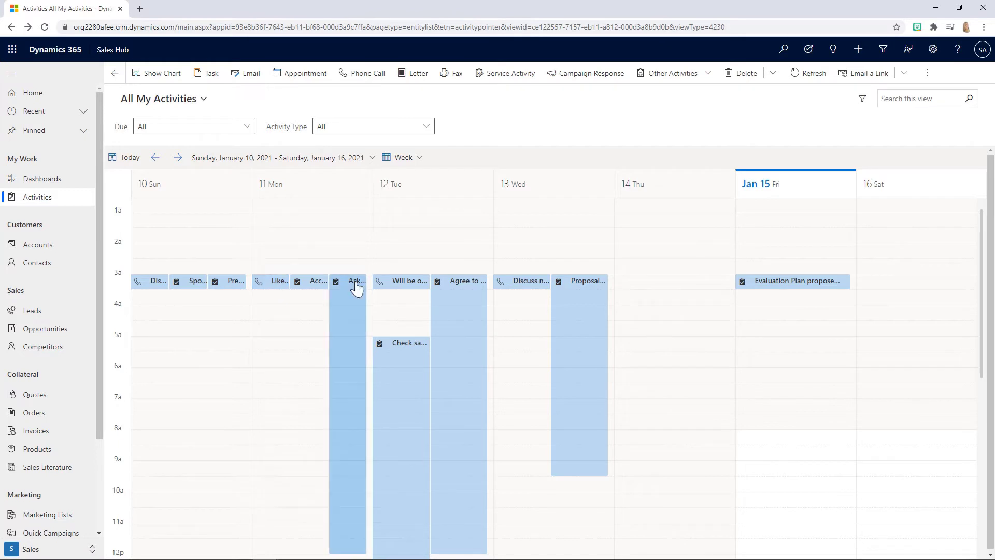
View the full record of the Tuesday task "Agree to above in Sponsor letter (sample)" and return to the calendar
{"action": "left_click", "coordinate": [484, 290]}
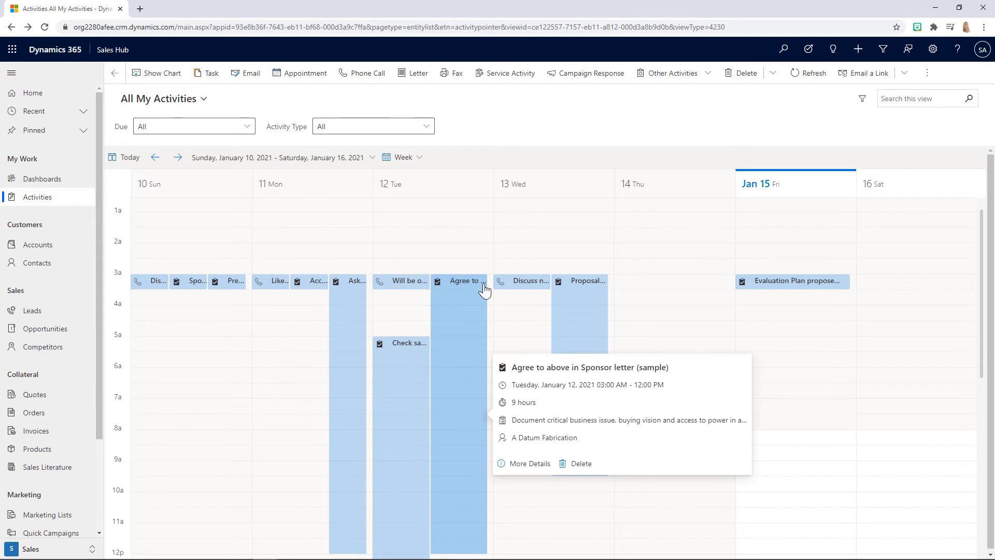
{"action": "left_click", "coordinate": [524, 466]}
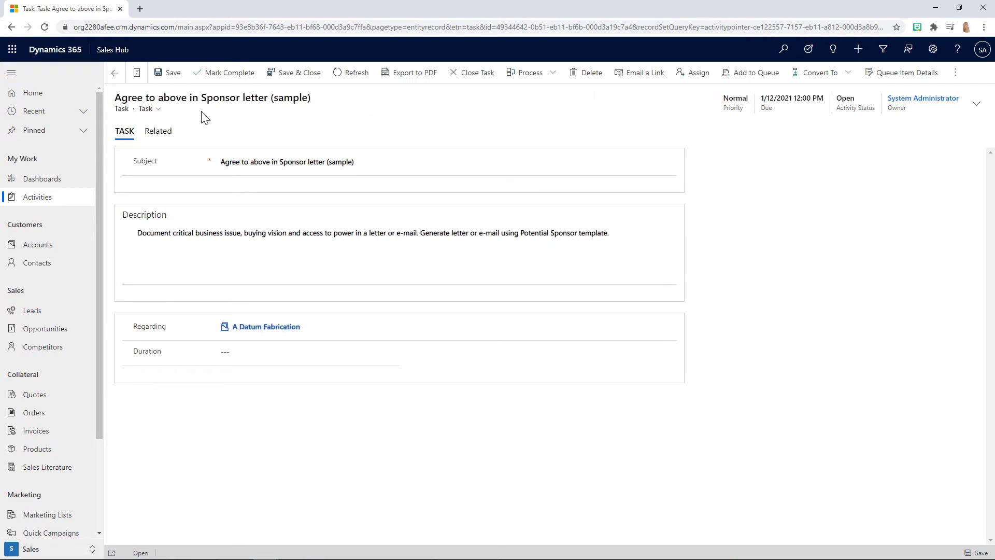
{"action": "left_click", "coordinate": [118, 75]}
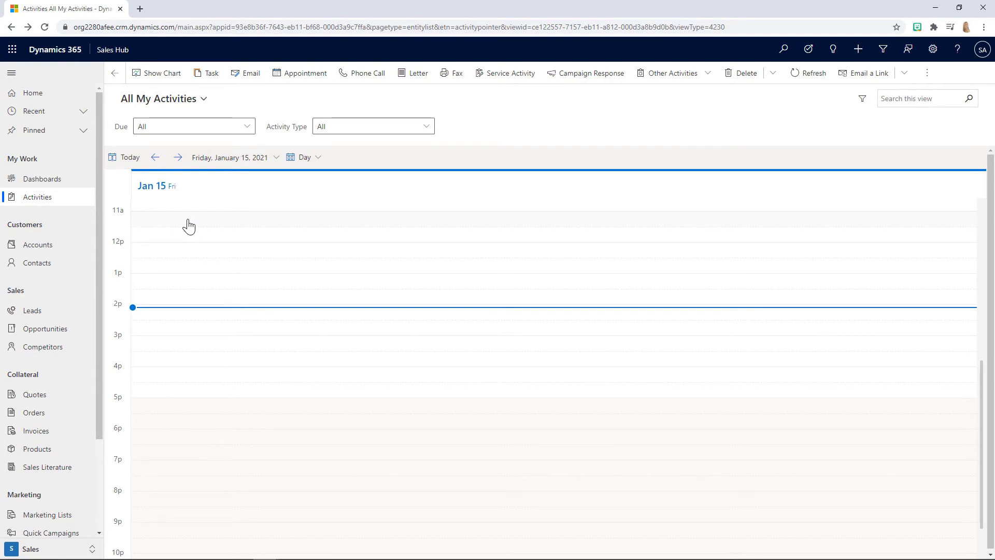
Display the calendar by week again and view the activities scheduled in the early morning hours
{"action": "left_click", "coordinate": [317, 159]}
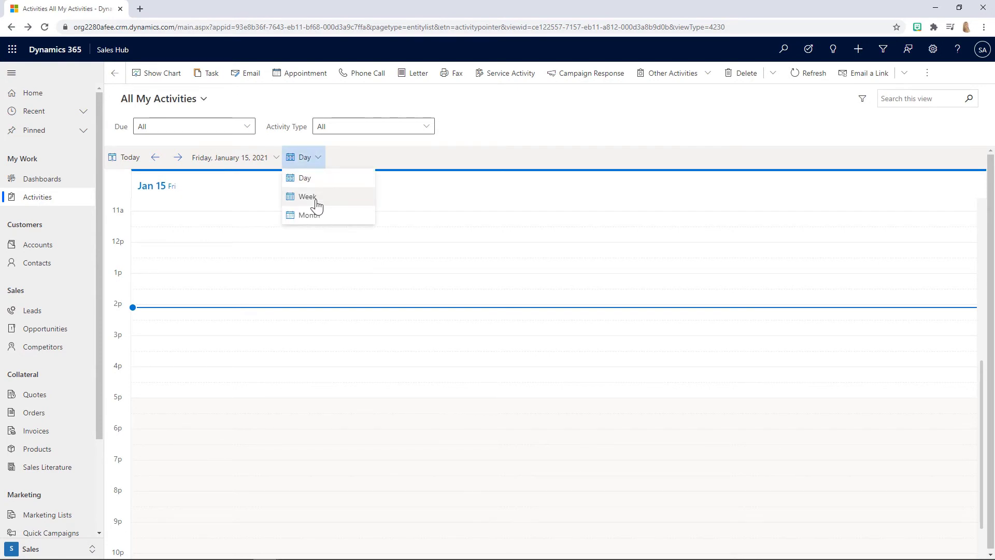
{"action": "left_click", "coordinate": [311, 198]}
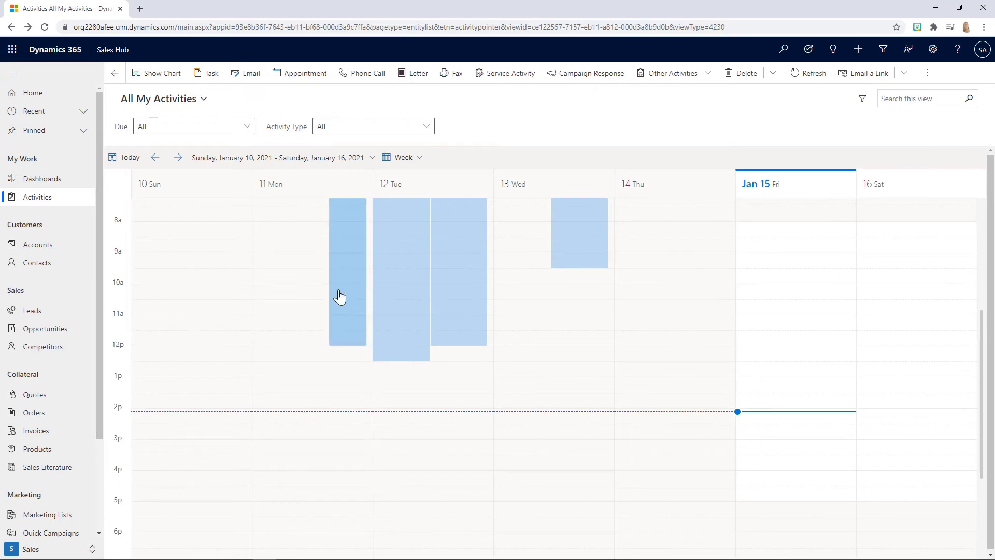
{"action": "scroll", "coordinate": [331, 300], "scroll_direction": "up", "scroll_amount": 4}
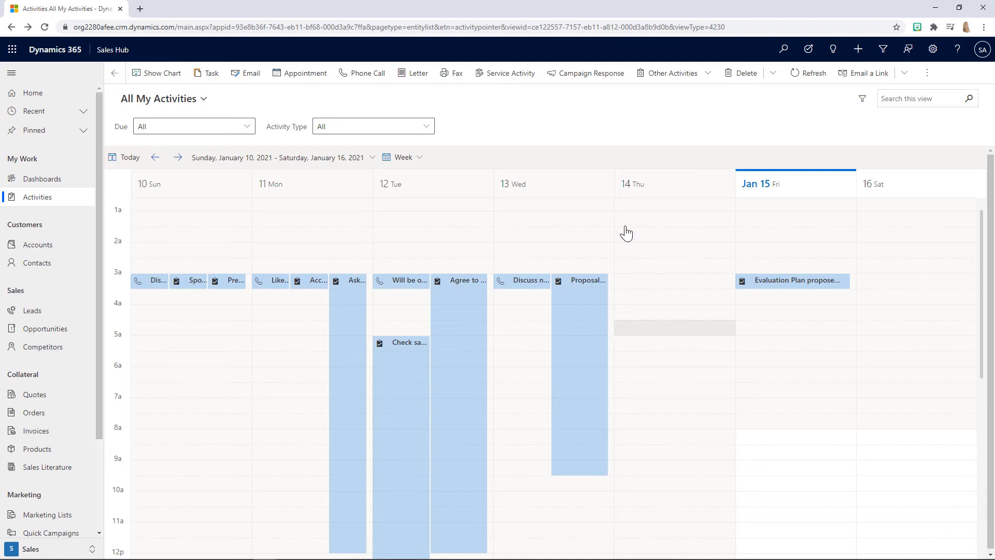
Set the default calendar view for activities to Week in the personal options and save the change
{"action": "left_click", "coordinate": [933, 49]}
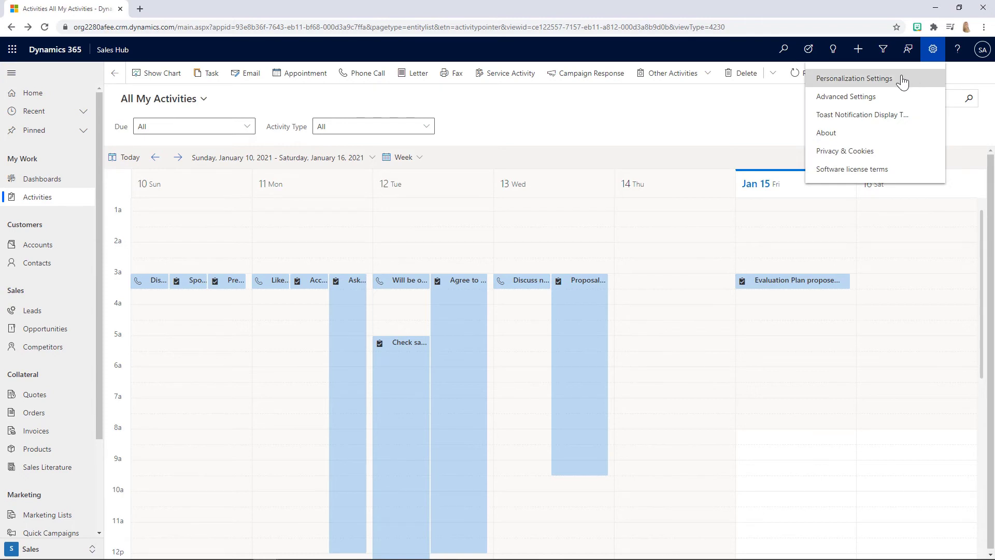
{"action": "left_click", "coordinate": [907, 79]}
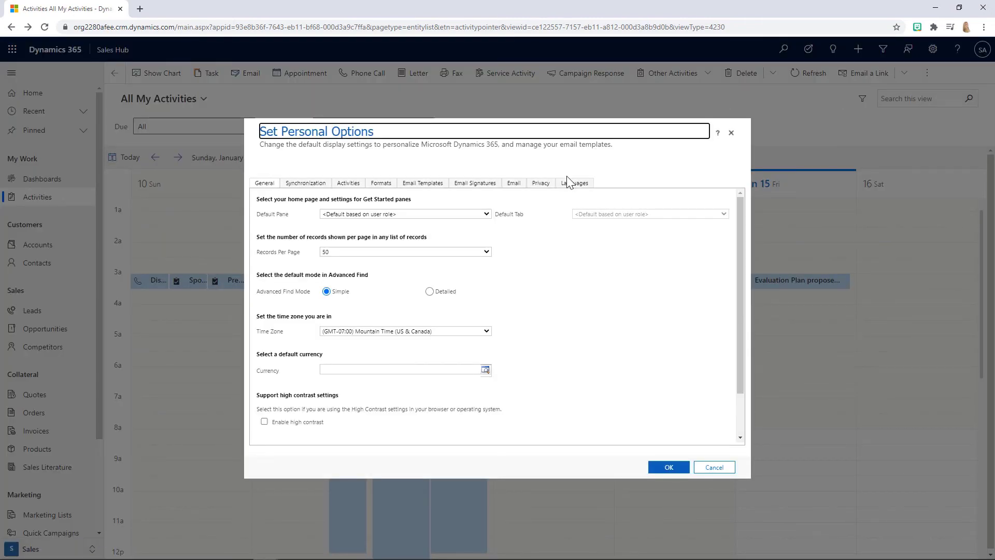
{"action": "left_click", "coordinate": [346, 185]}
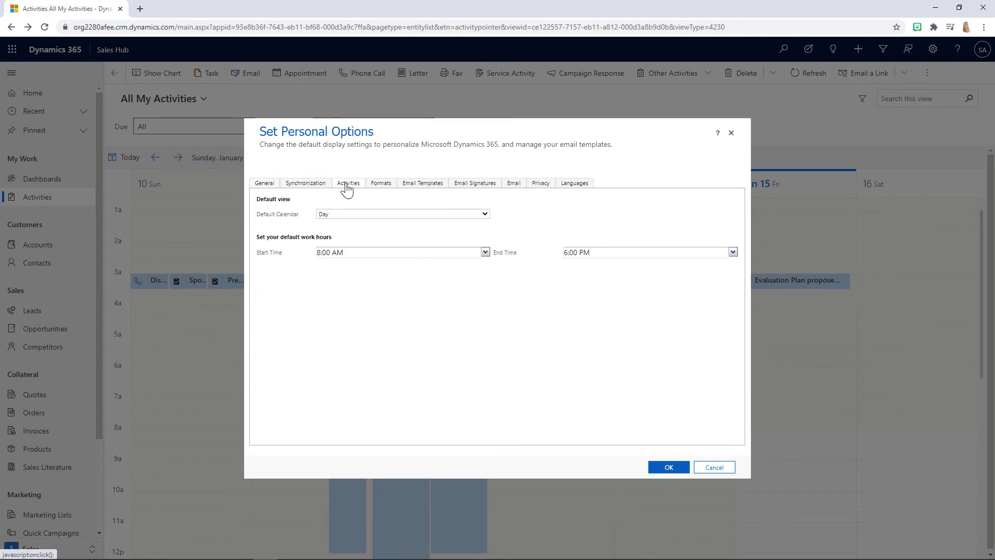
{"action": "left_click", "coordinate": [413, 217]}
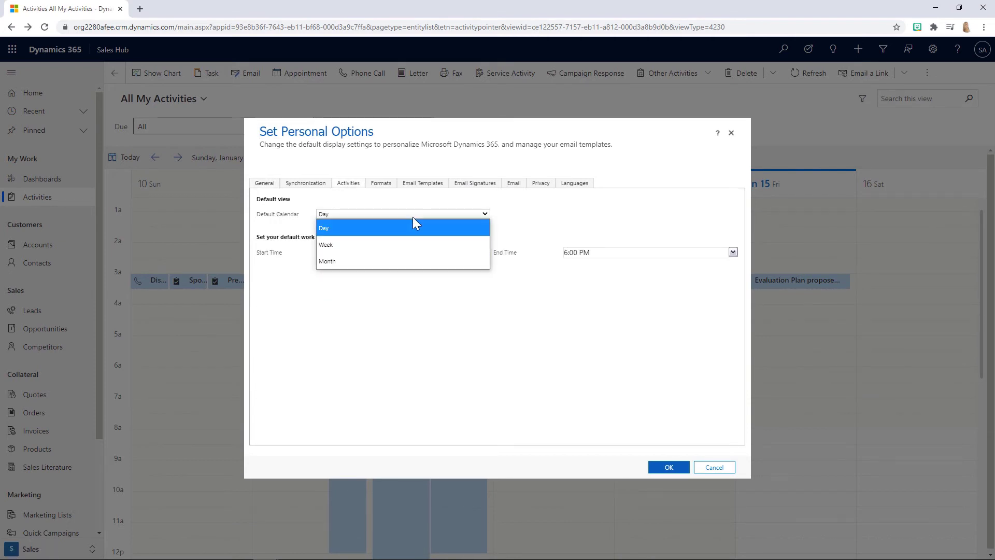
{"action": "left_click", "coordinate": [408, 247]}
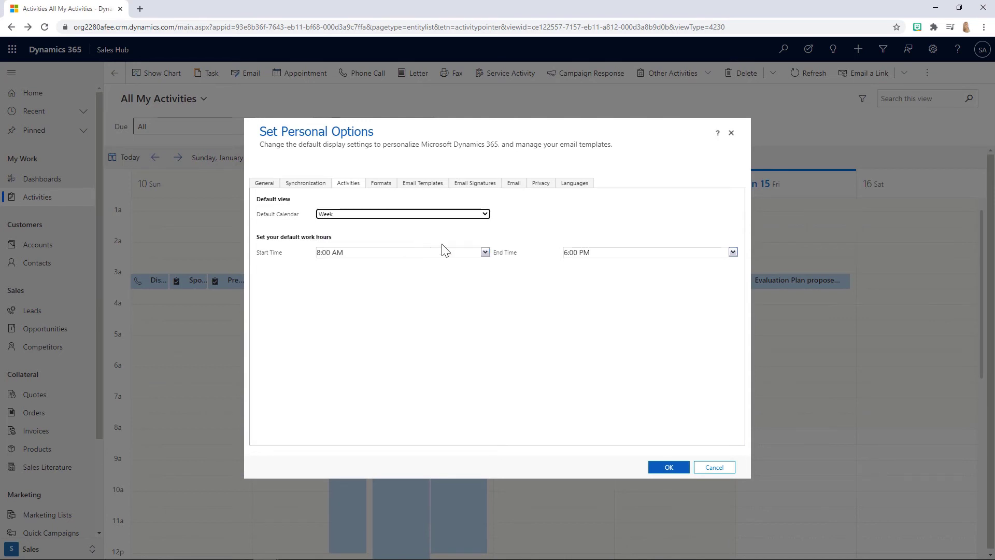
{"action": "left_click", "coordinate": [667, 467]}
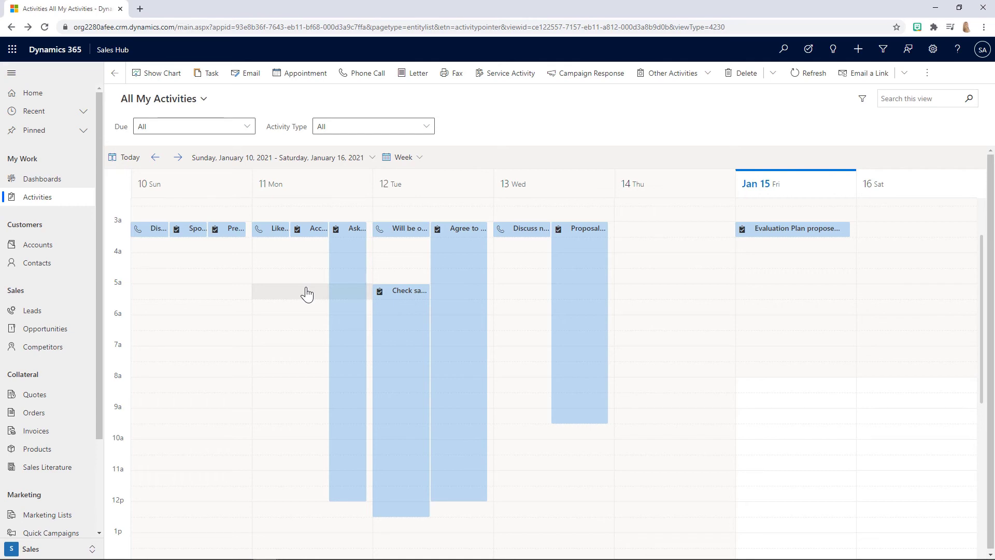
Change how the All My Activities view is shown from the calendar to Read Only Grid
{"action": "left_click", "coordinate": [928, 83]}
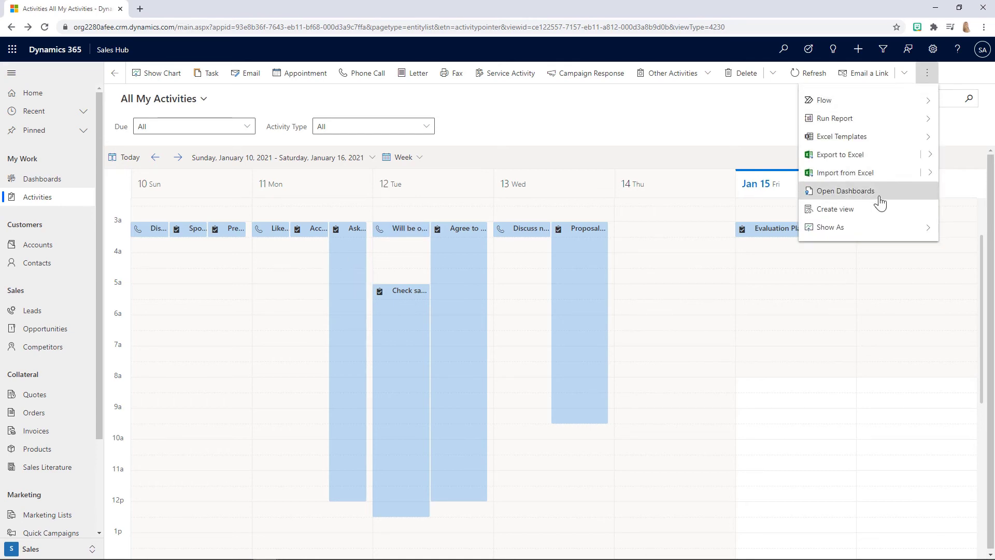
{"action": "left_click", "coordinate": [884, 228]}
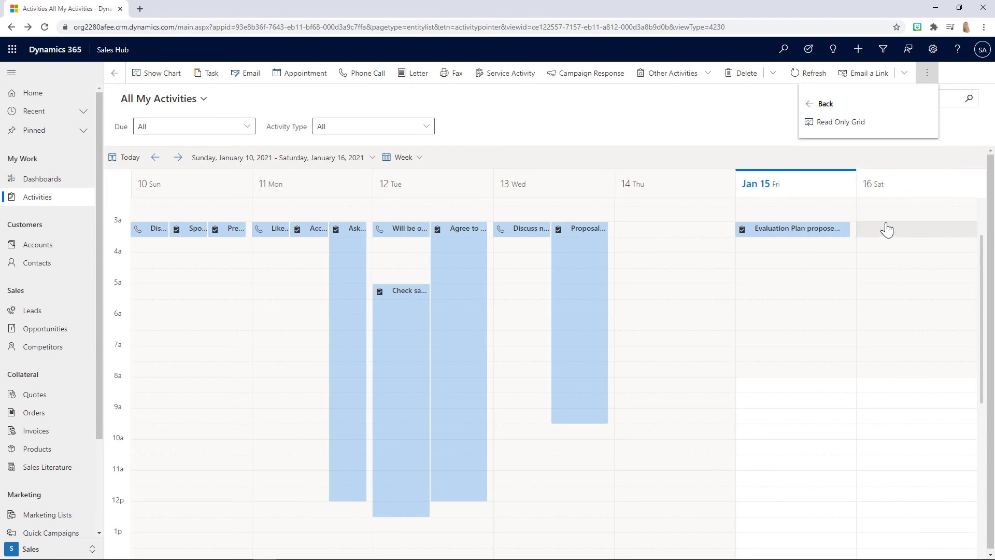
{"action": "left_click", "coordinate": [852, 124]}
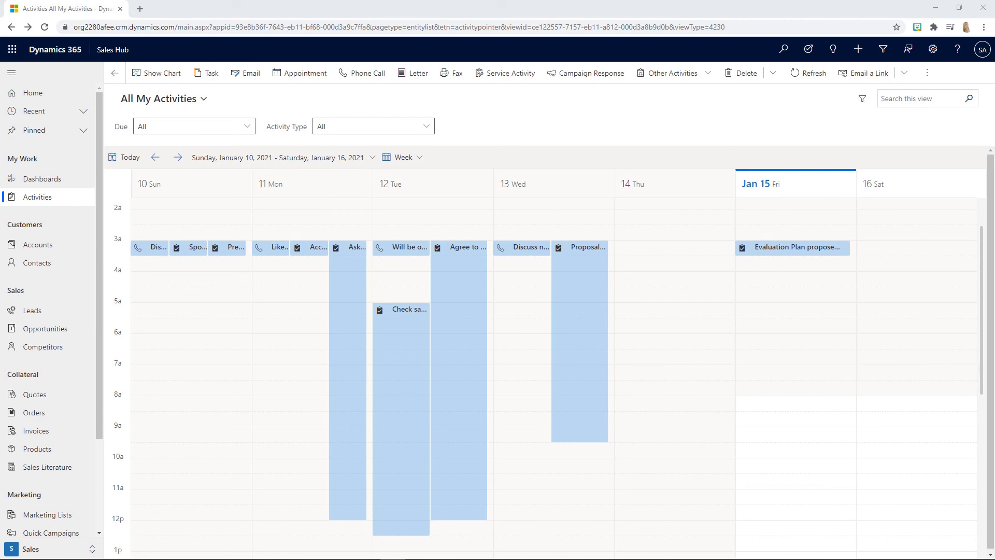
View the summary of the Wednesday task "Proposal Issue, Decision Due (sample)" in the weekly calendar
{"action": "left_click", "coordinate": [605, 252]}
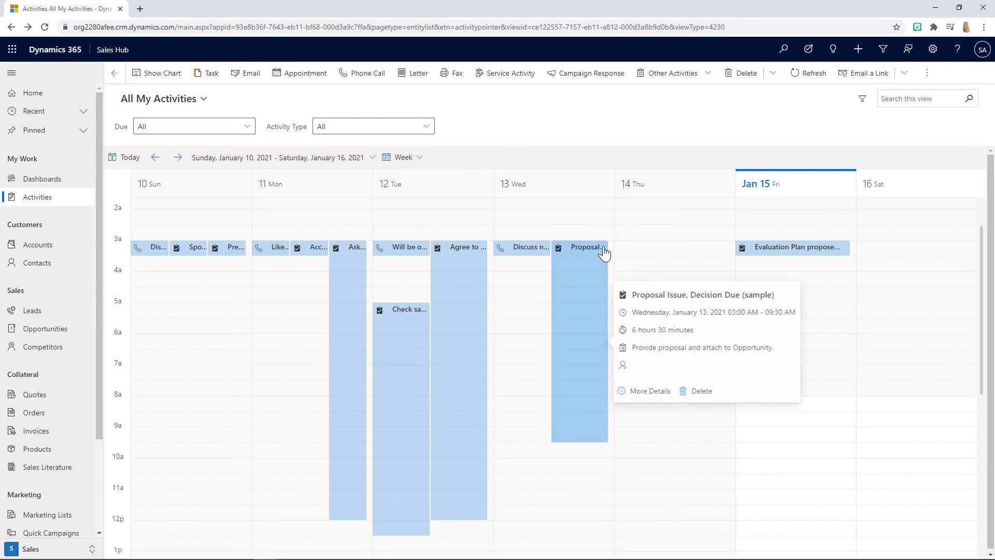